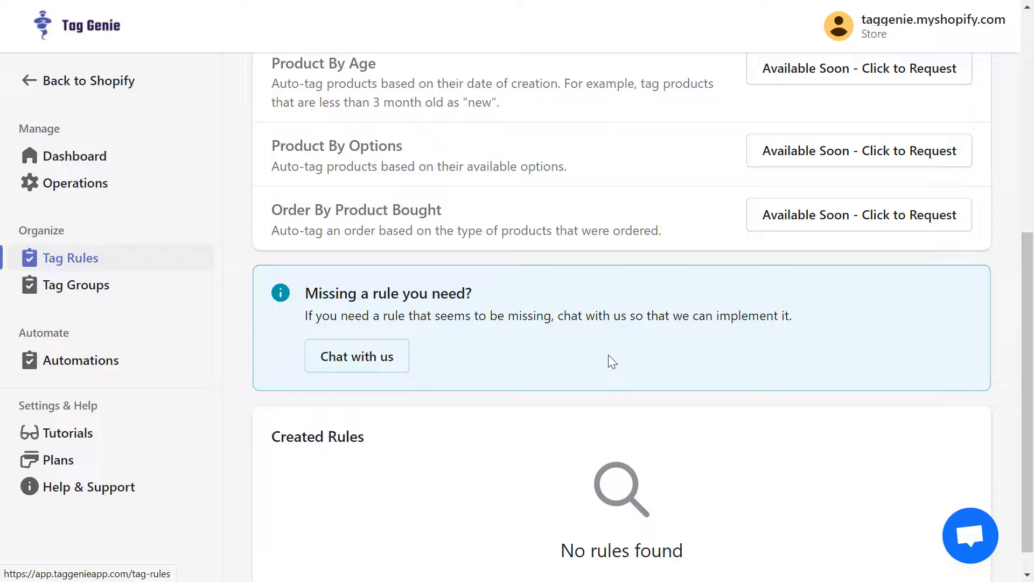
# Step: Begin a new Product By Vendor rule and name it 'Tag Product By Vendor'
pyautogui.scroll(-1, 608, 354)
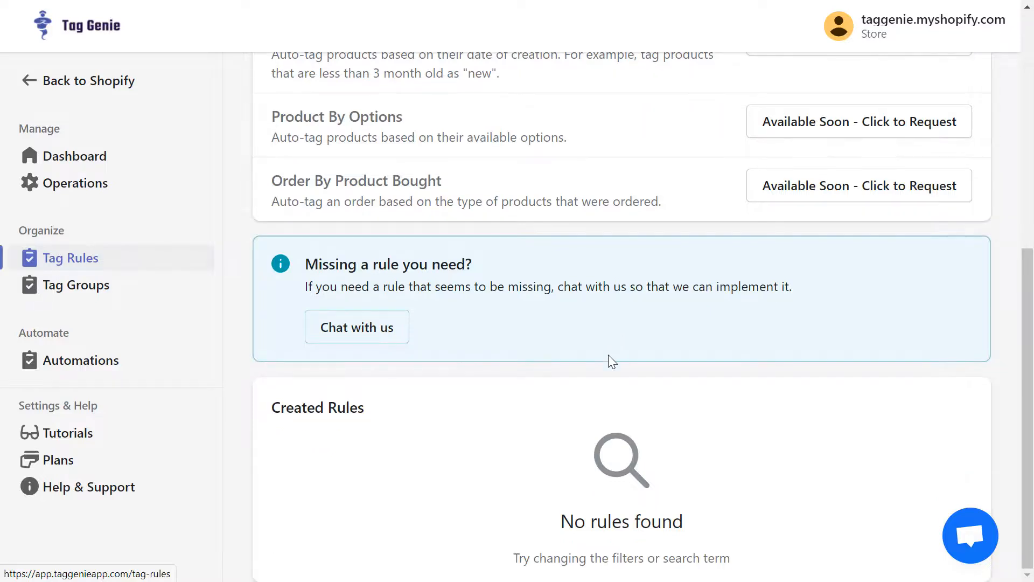
pyautogui.scroll(8, 609, 355)
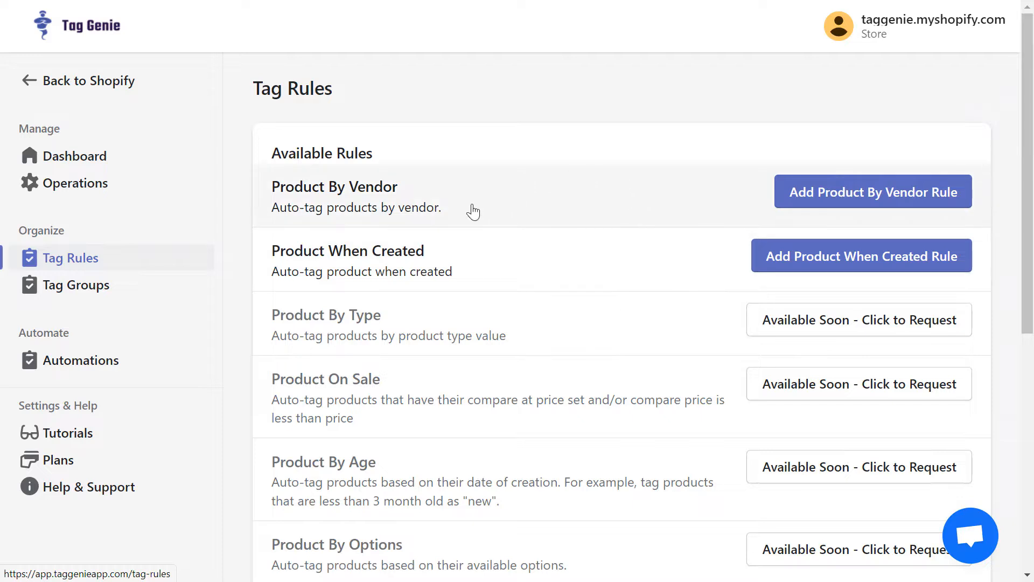
pyautogui.click(855, 202)
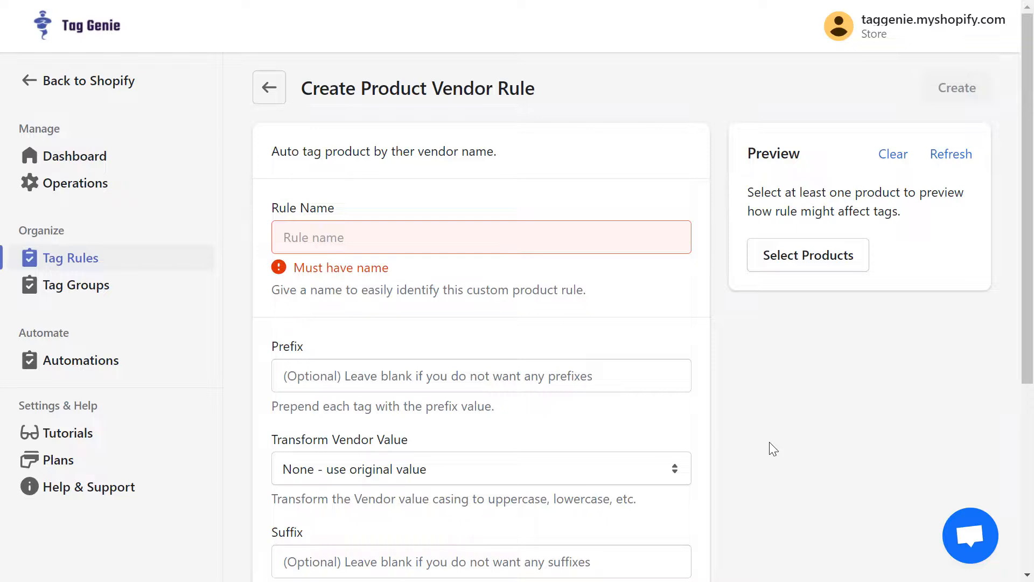
pyautogui.click(641, 241)
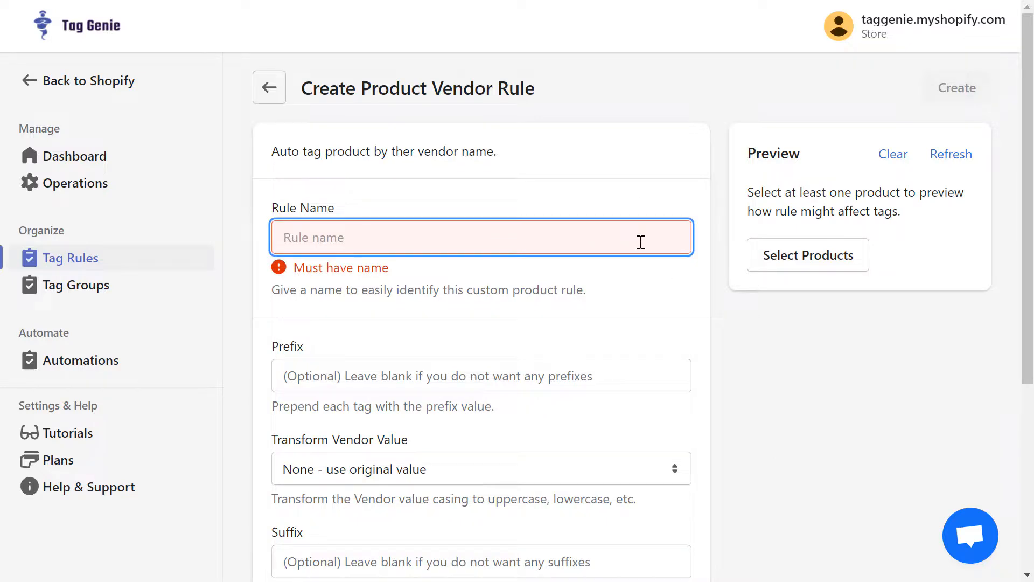
pyautogui.write('Tag')
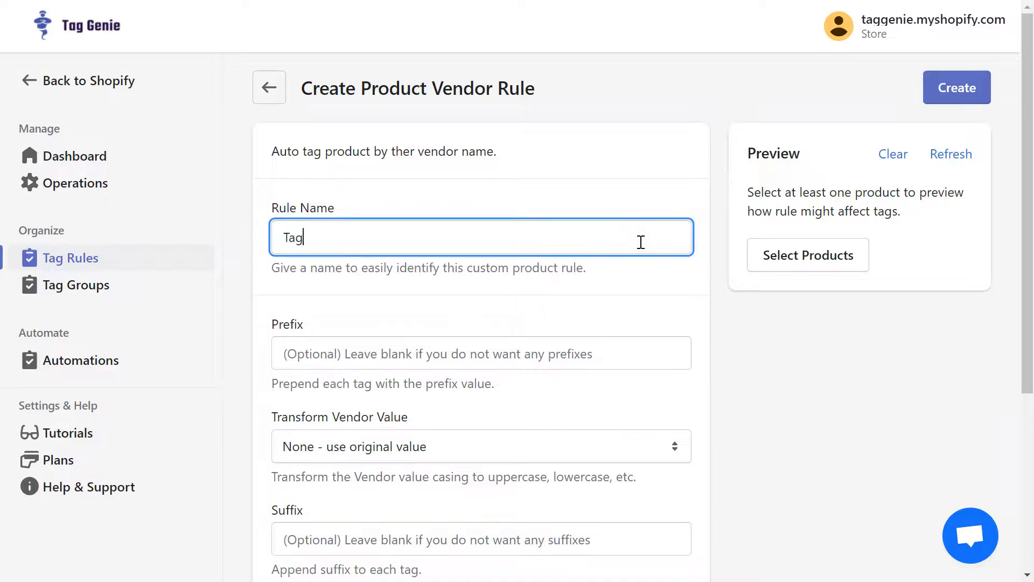
pyautogui.write(' Product By Vendor')
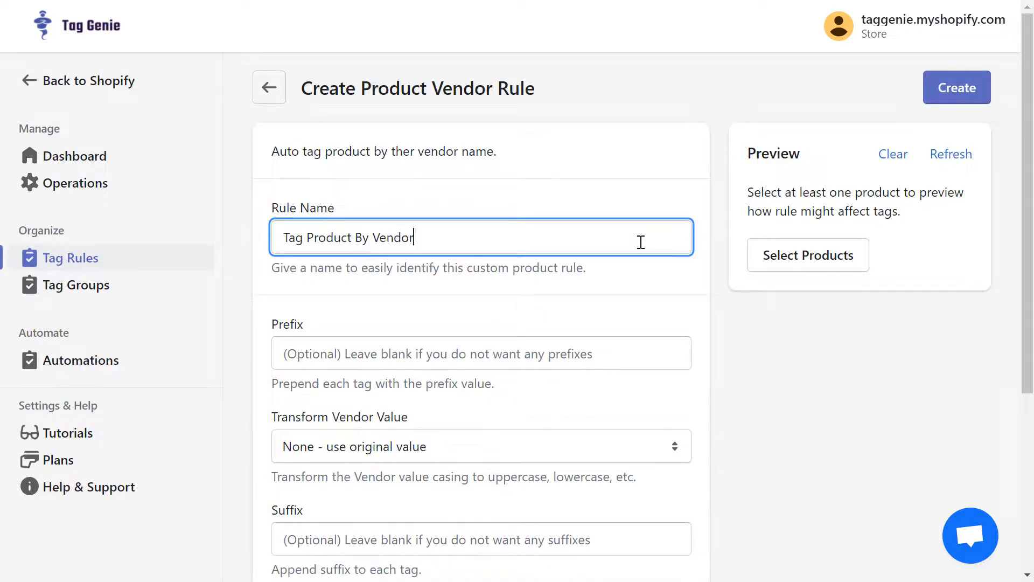
pyautogui.click(682, 307)
pyautogui.scroll(-2, 682, 307)
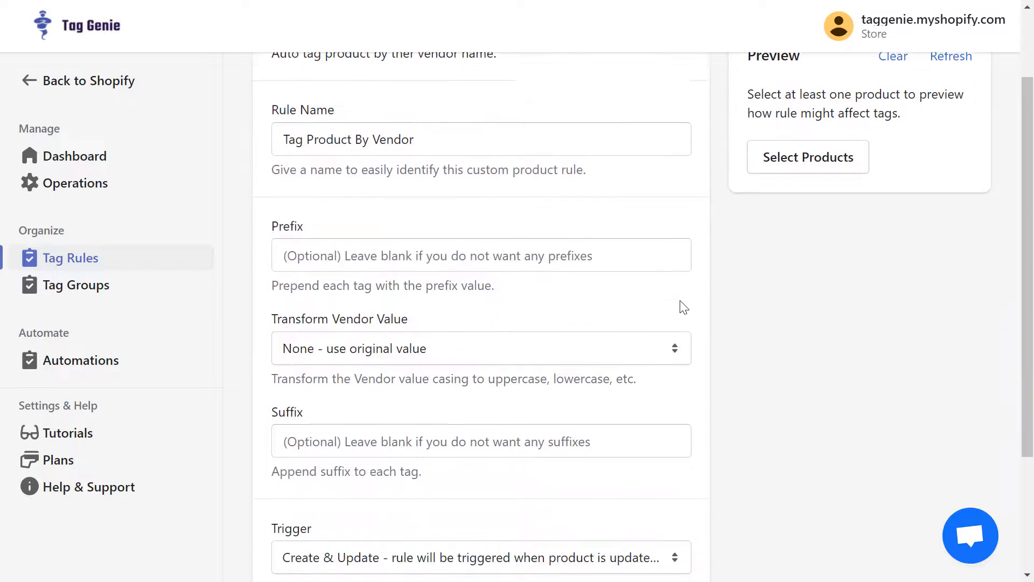
# Step: Give the rule the prefix 'brand_' and set Transform Vendor Value to 'Upper case'
pyautogui.click(540, 239)
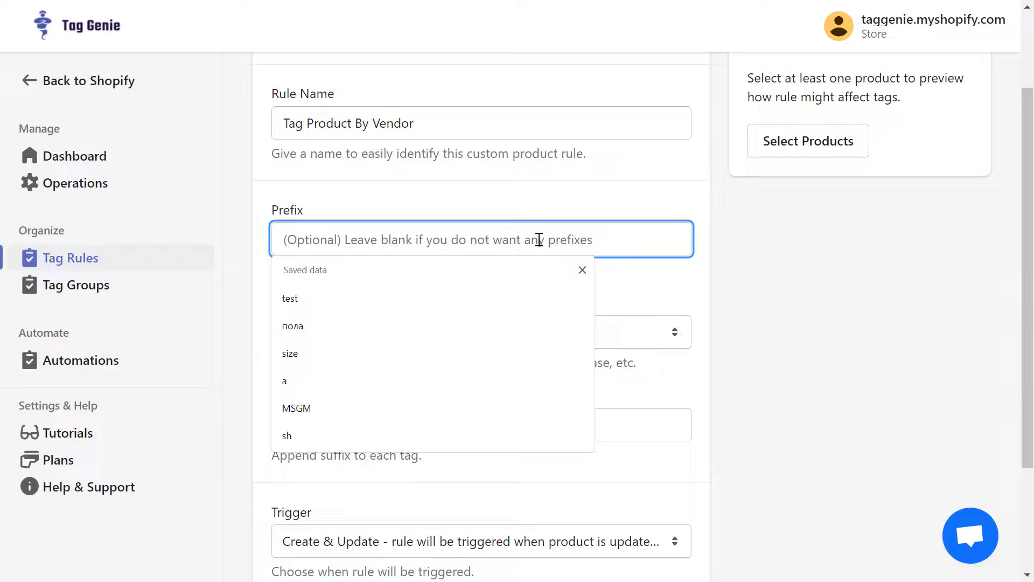
pyautogui.write('brand_')
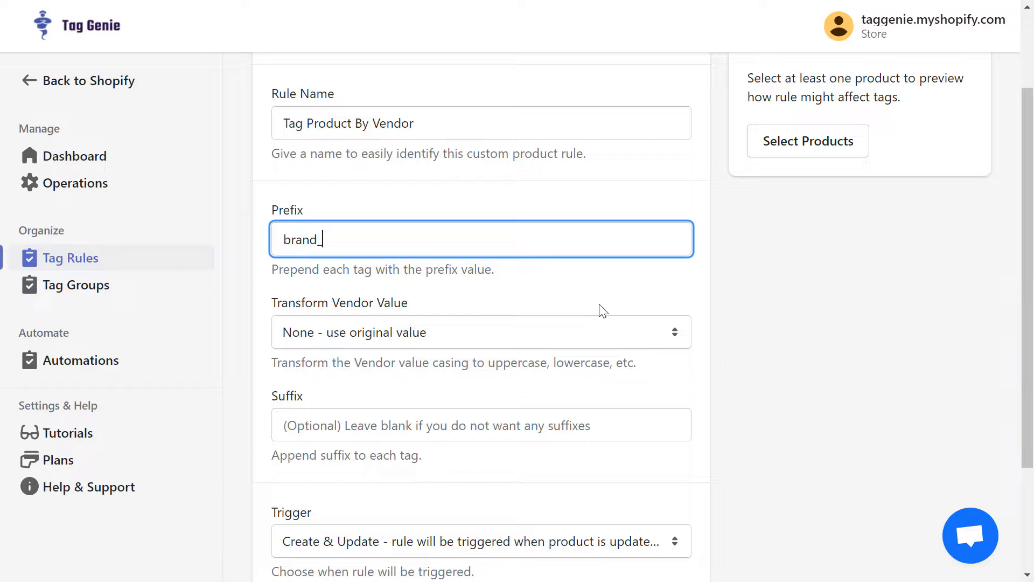
pyautogui.click(483, 340)
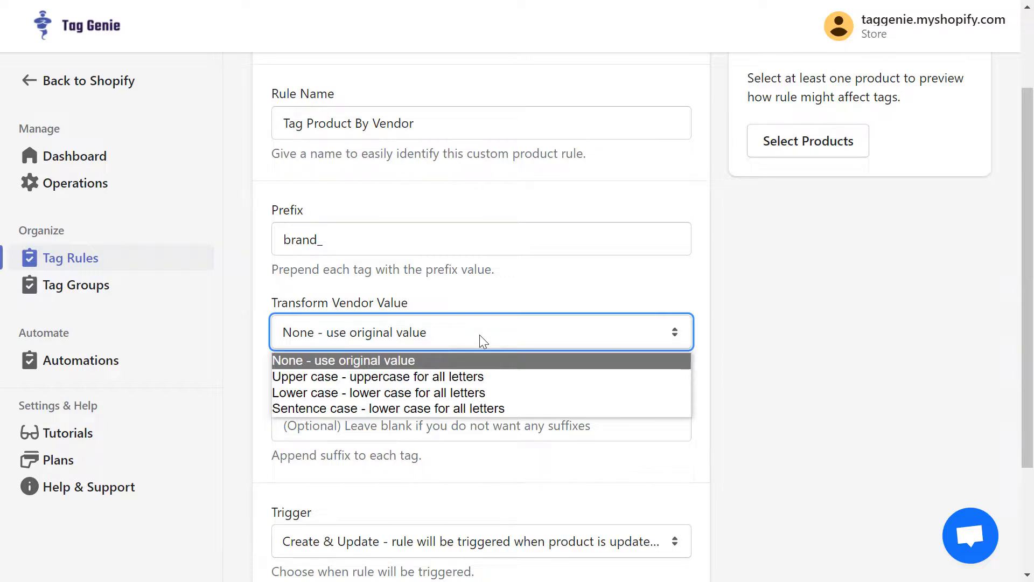
pyautogui.click(404, 377)
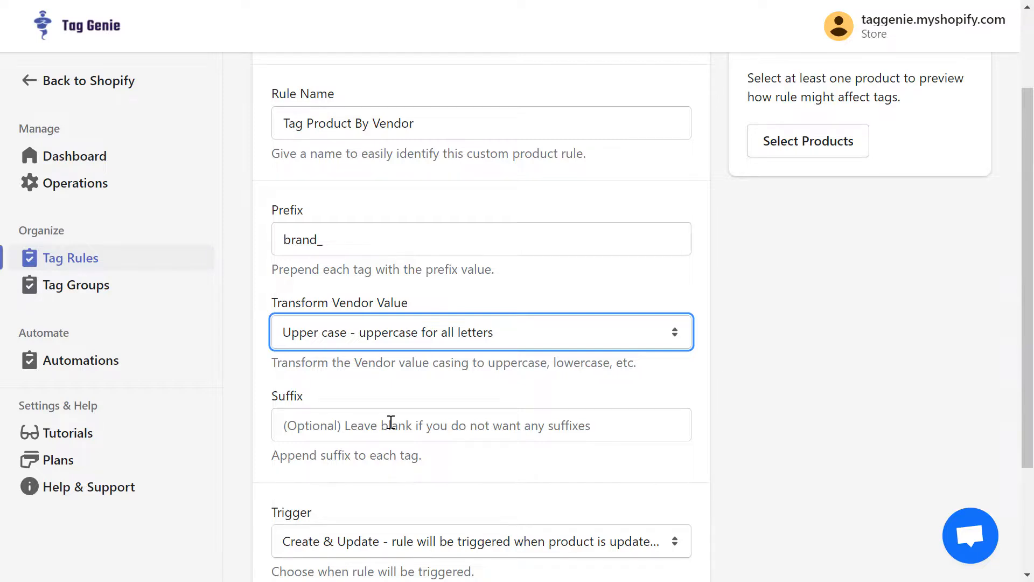
pyautogui.scroll(-3, 391, 422)
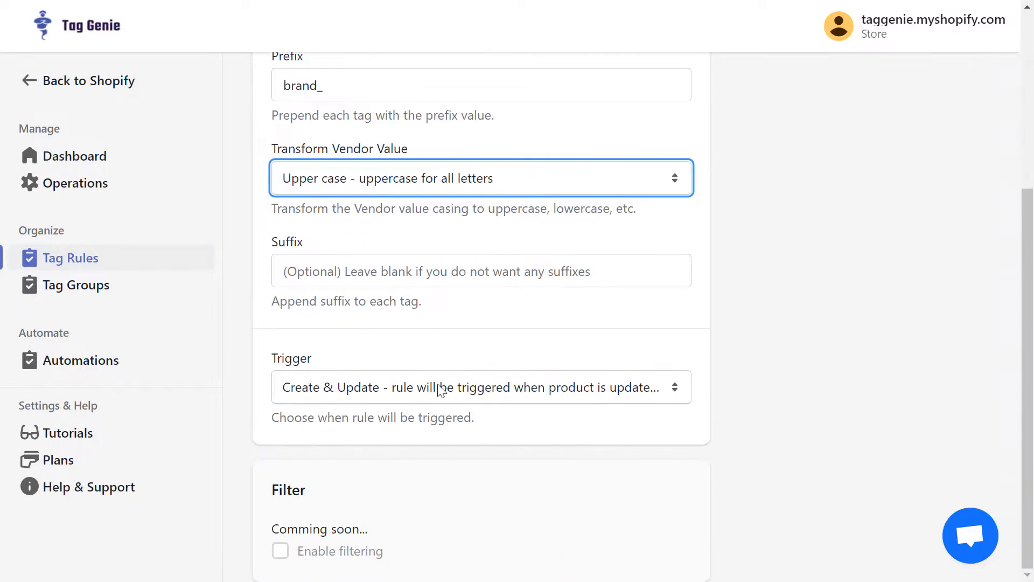
pyautogui.click(442, 390)
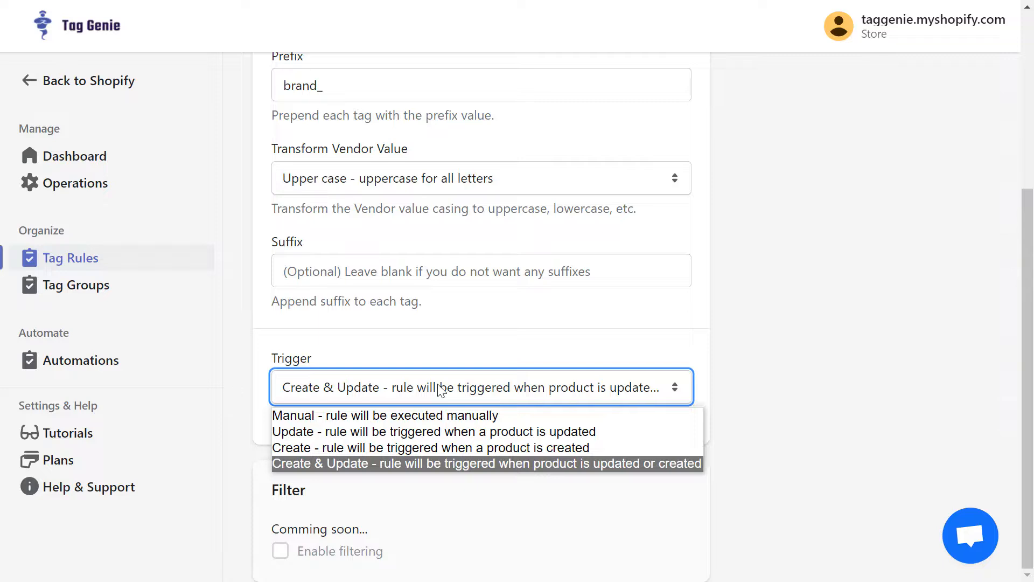
pyautogui.click(420, 464)
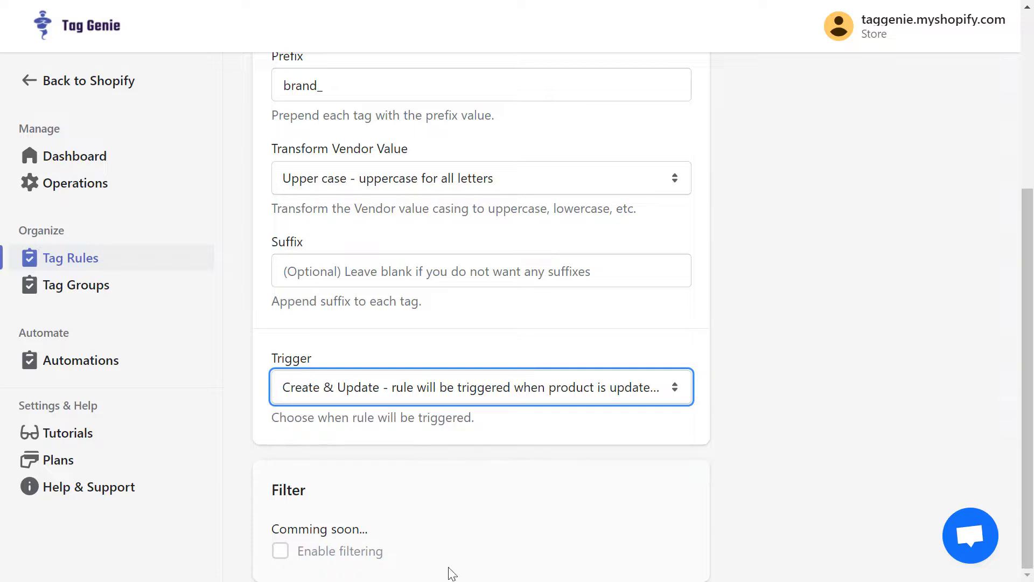
pyautogui.click(545, 518)
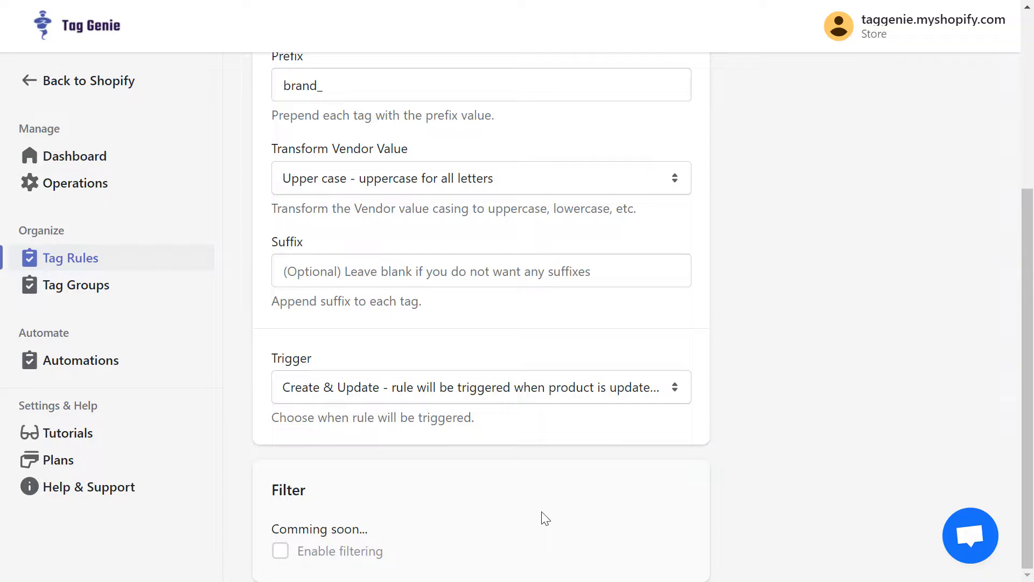
pyautogui.scroll(5, 545, 518)
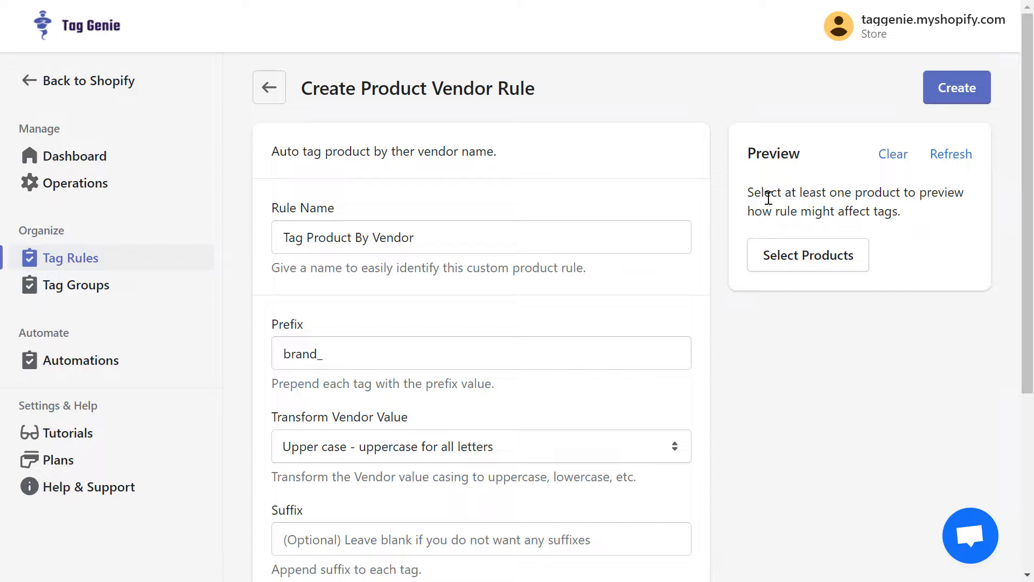
# Step: Choose Crop Jacket, Black Silk Raincoat and Belt Bag Snake as the rule's preview products
pyautogui.click(813, 260)
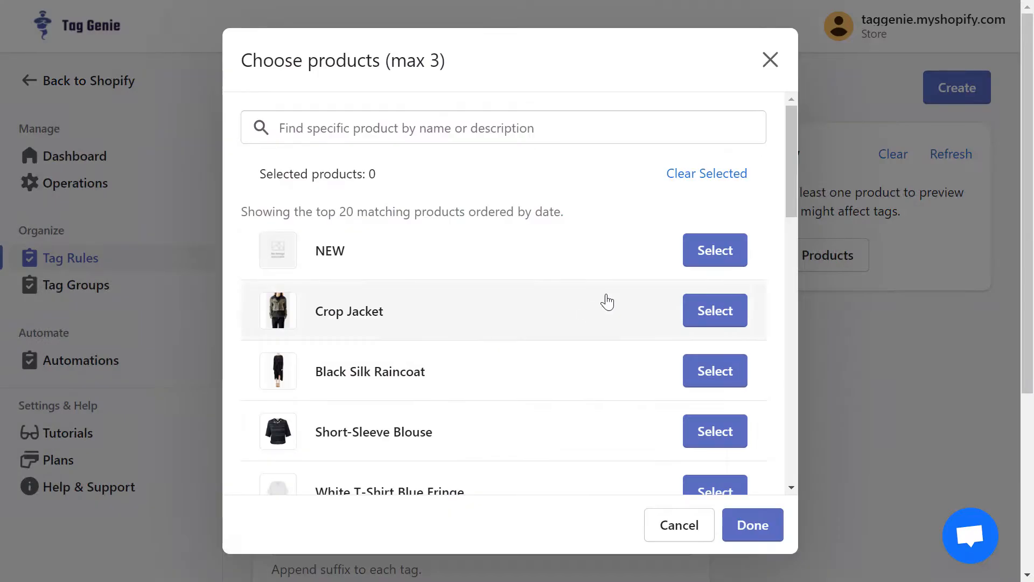
pyautogui.click(710, 322)
pyautogui.click(712, 366)
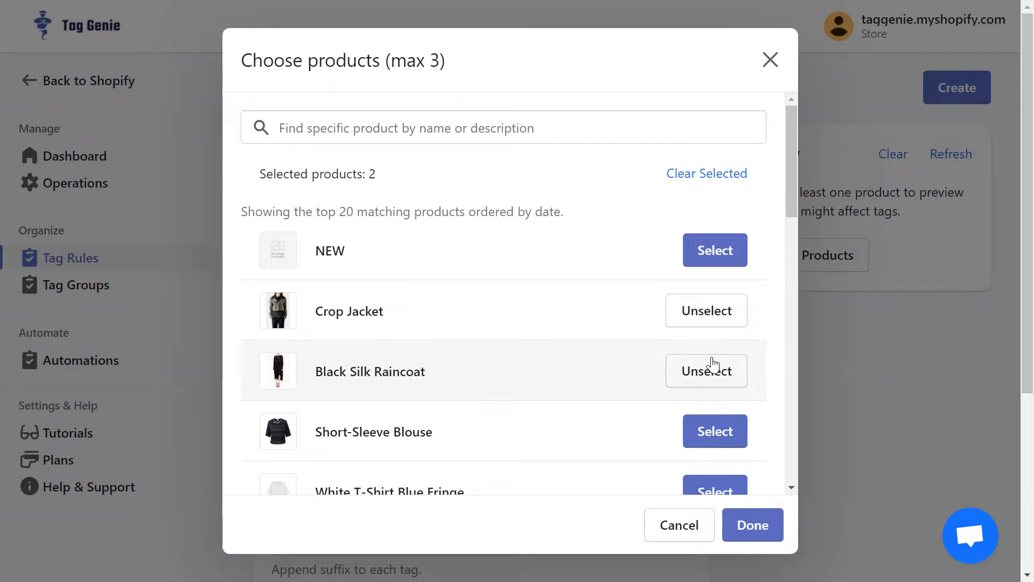
pyautogui.click(603, 120)
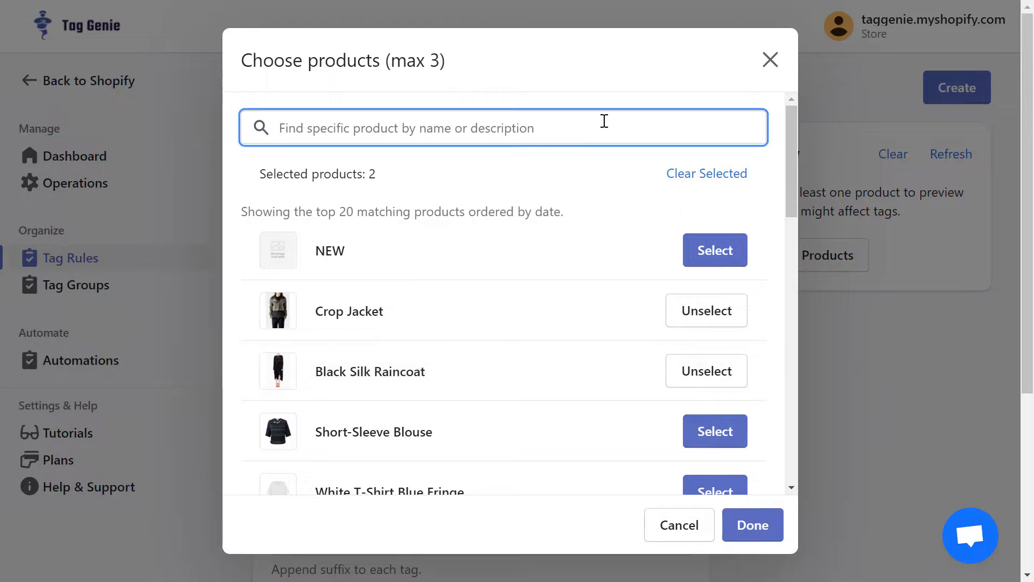
pyautogui.write('bag')
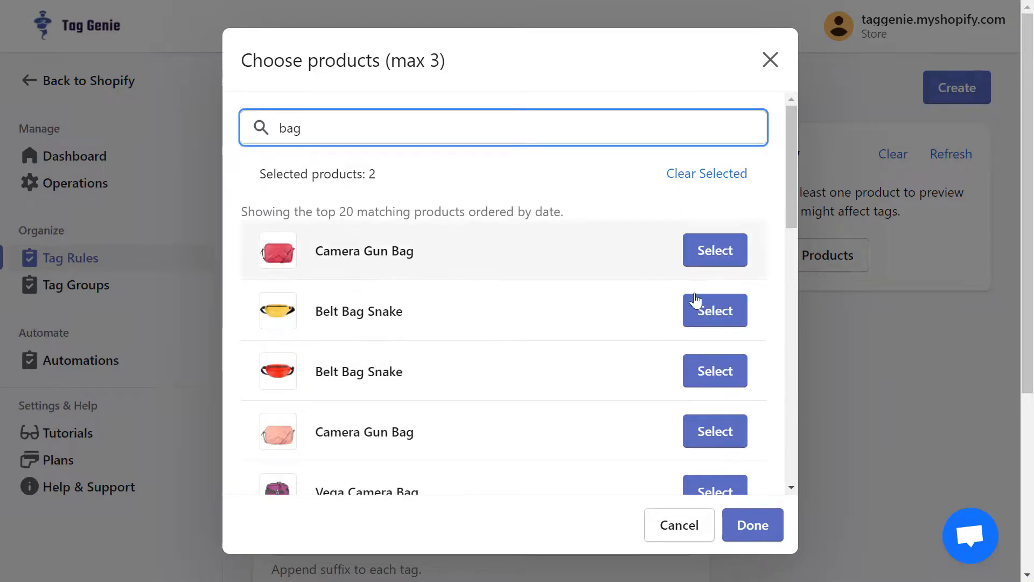
pyautogui.click(717, 314)
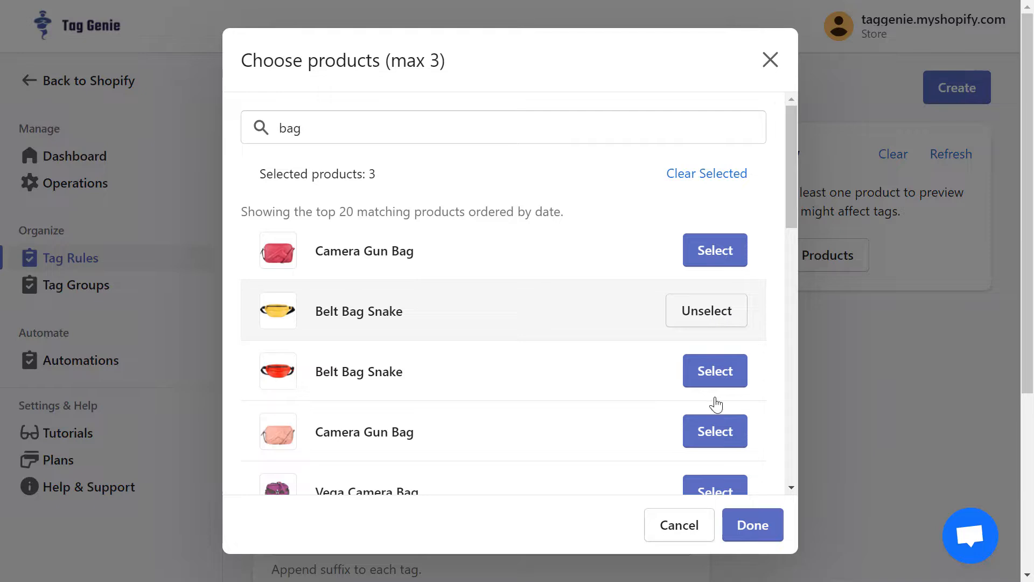
pyautogui.click(753, 526)
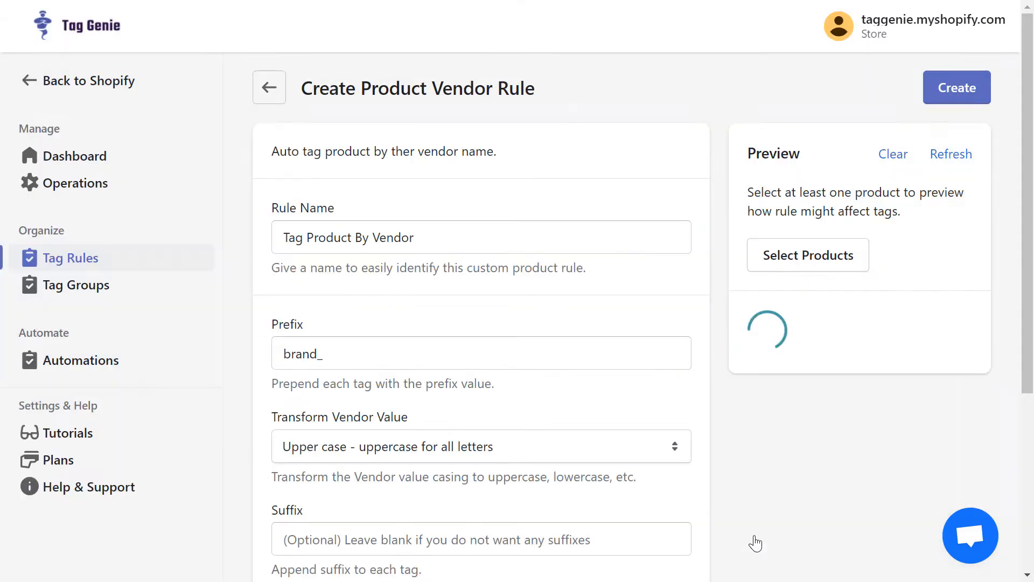
pyautogui.scroll(-5, 844, 328)
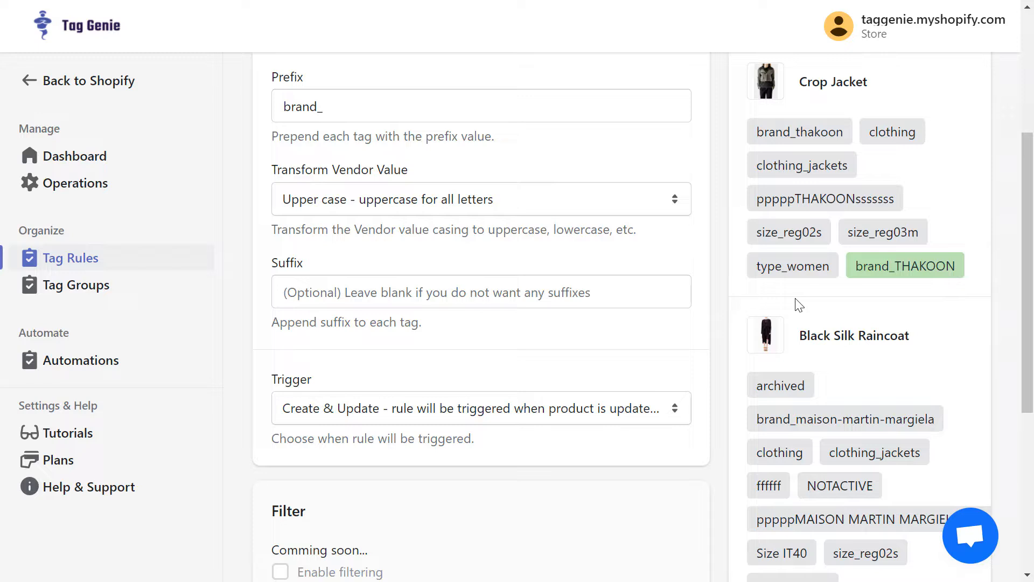
pyautogui.scroll(1, 799, 305)
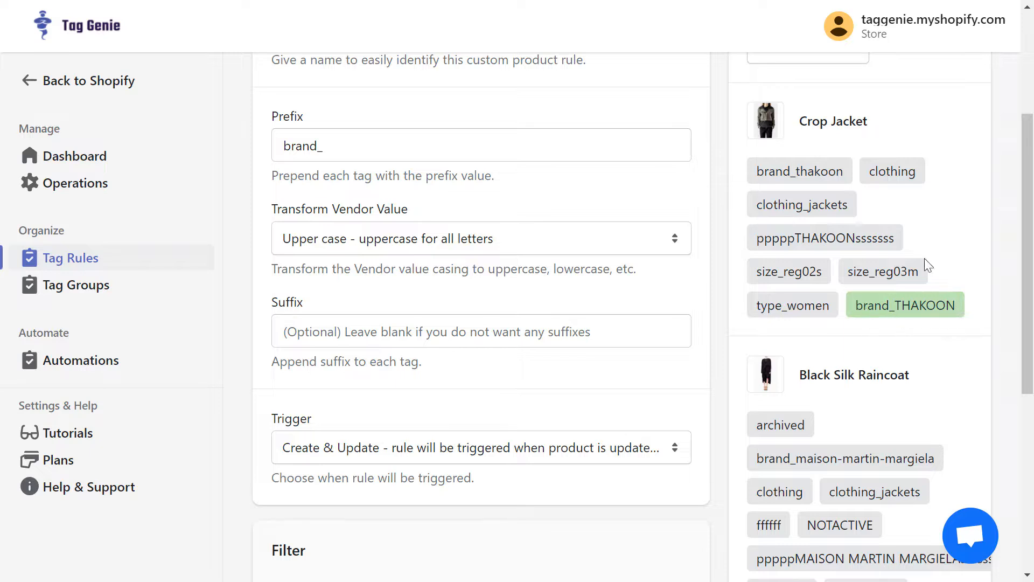
pyautogui.scroll(-7, 821, 317)
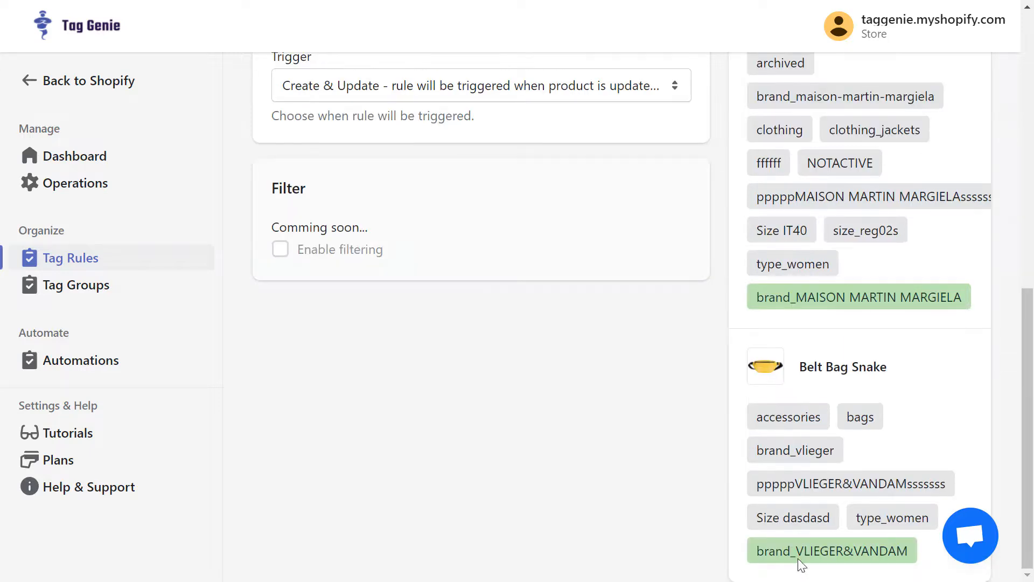
pyautogui.moveTo(795, 550); pyautogui.dragTo(910, 550)
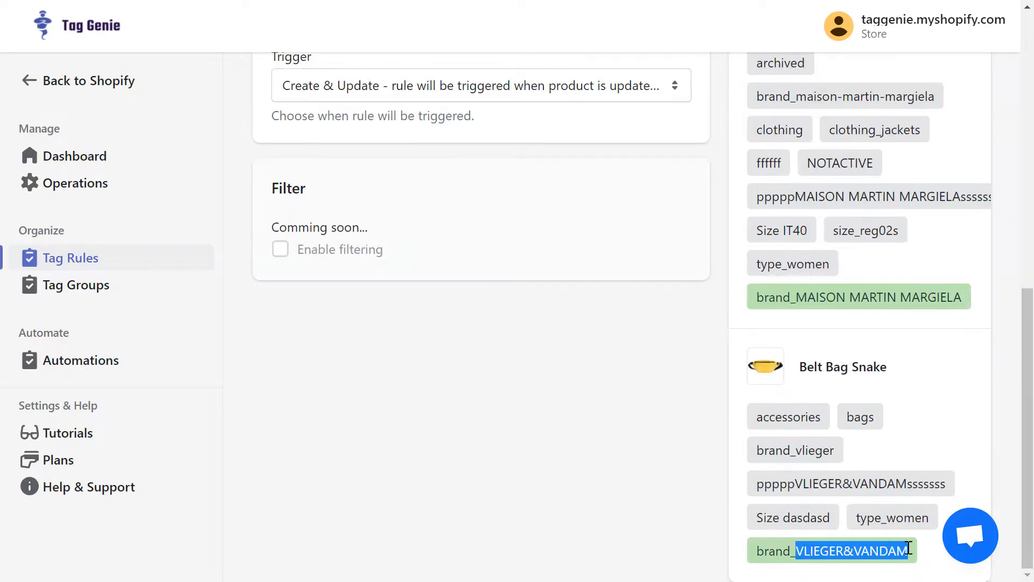
pyautogui.click(943, 434)
pyautogui.scroll(10, 946, 433)
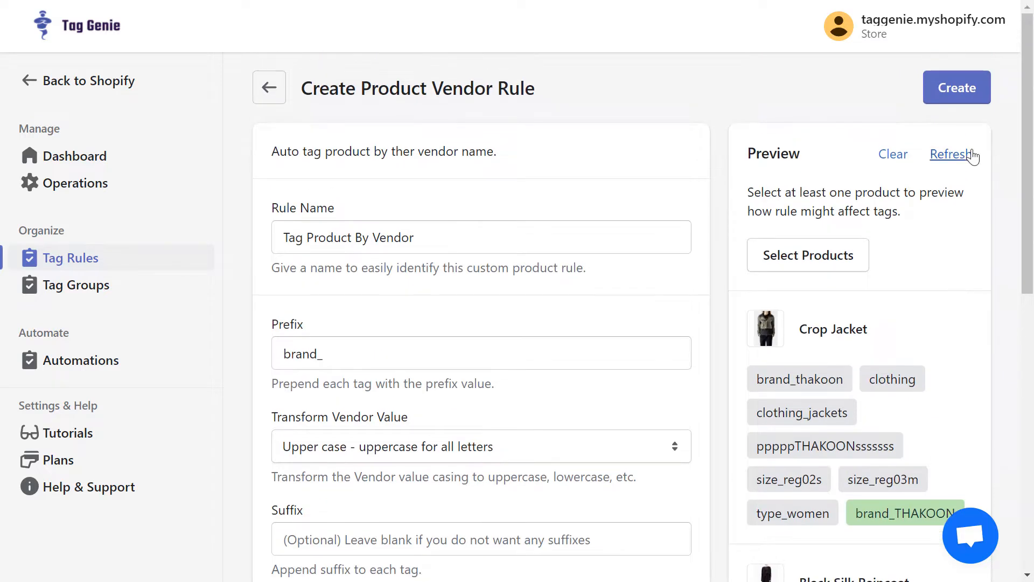
# Step: Create the rule and open its Tag Product By Vendor row under Created Rules
pyautogui.click(957, 102)
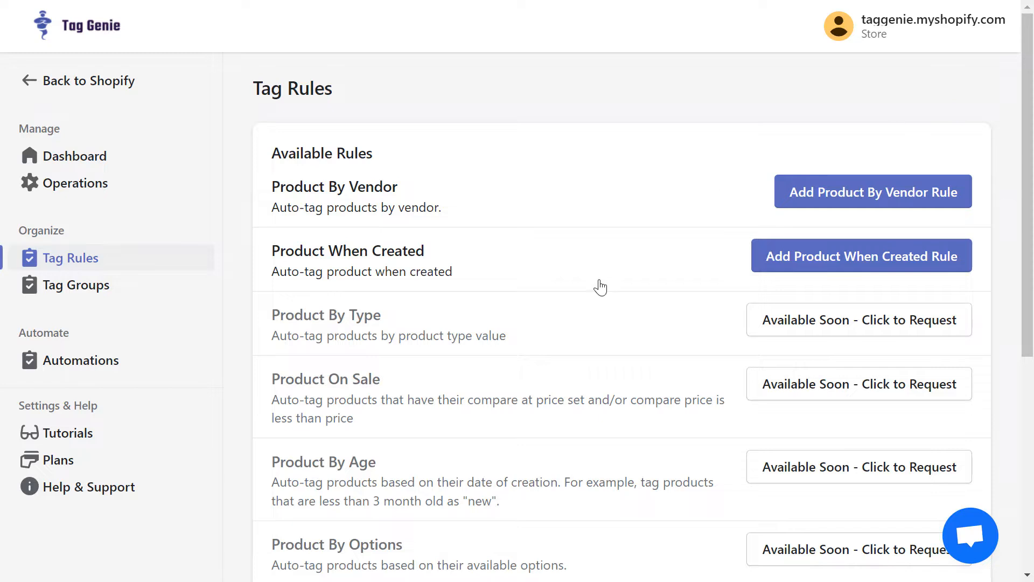
pyautogui.scroll(-6, 555, 333)
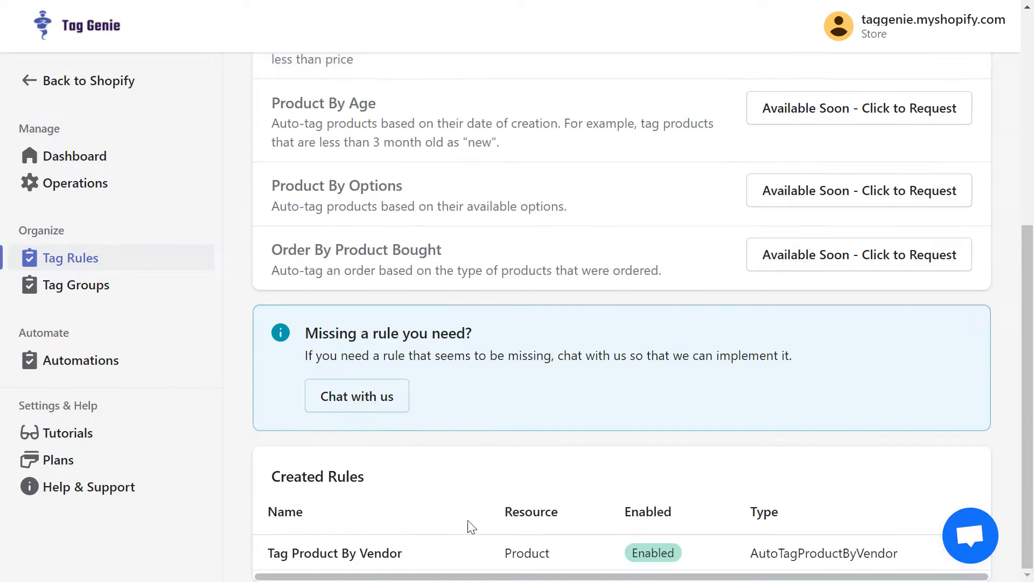
pyautogui.click(473, 559)
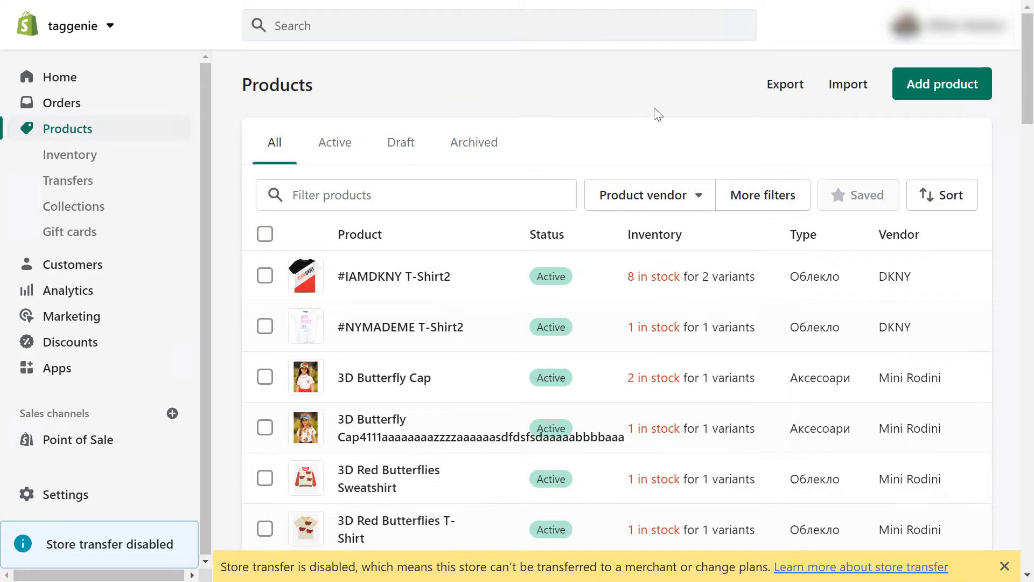
# Step: Start a new Shopify product titled 'Rule Test'
pyautogui.click(953, 97)
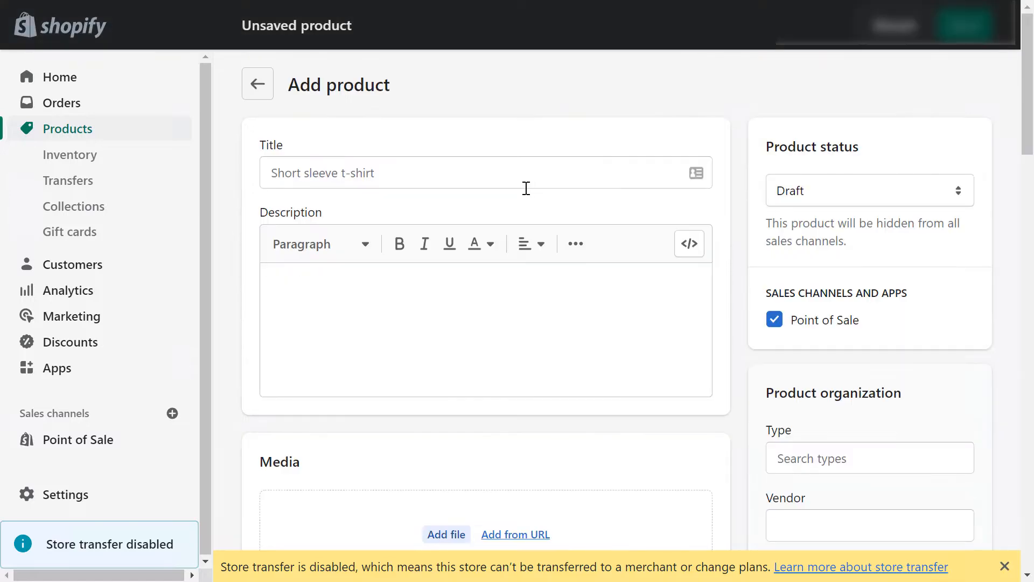
pyautogui.click(526, 188)
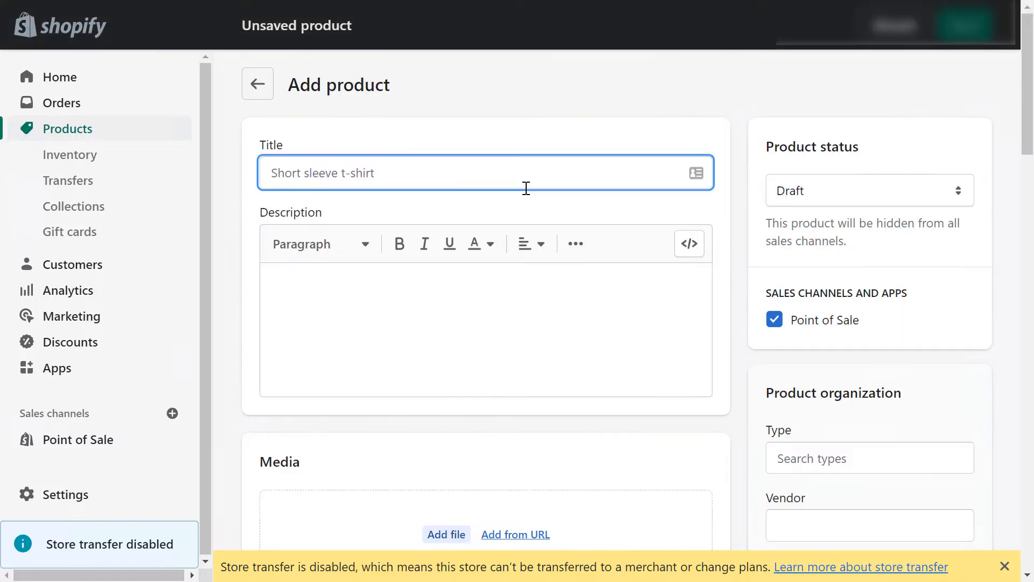
pyautogui.write('Rule Test')
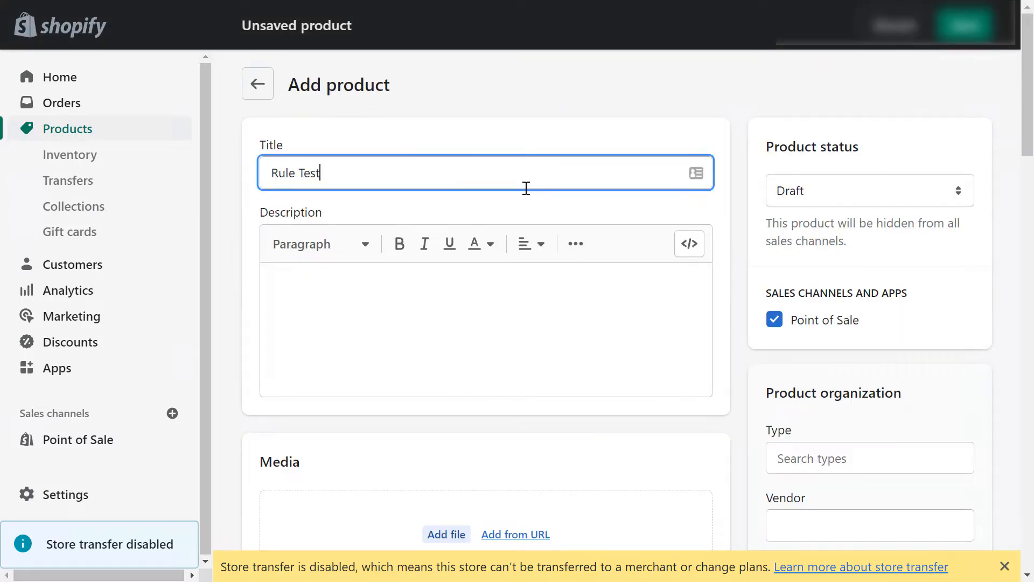
pyautogui.scroll(-4, 645, 318)
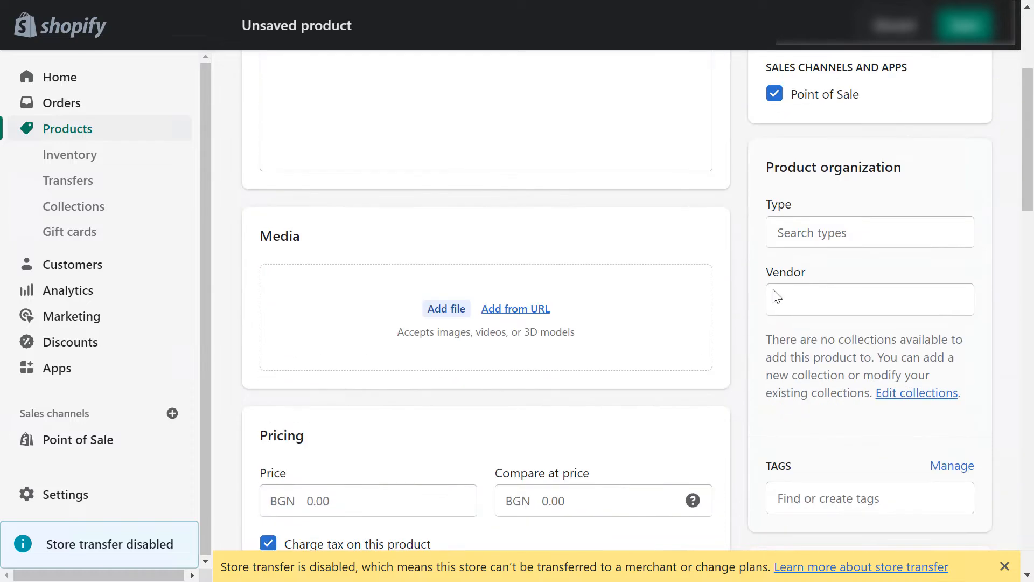
# Step: Add 'Test vendor' as the new product's vendor
pyautogui.click(805, 305)
pyautogui.write('Test V')
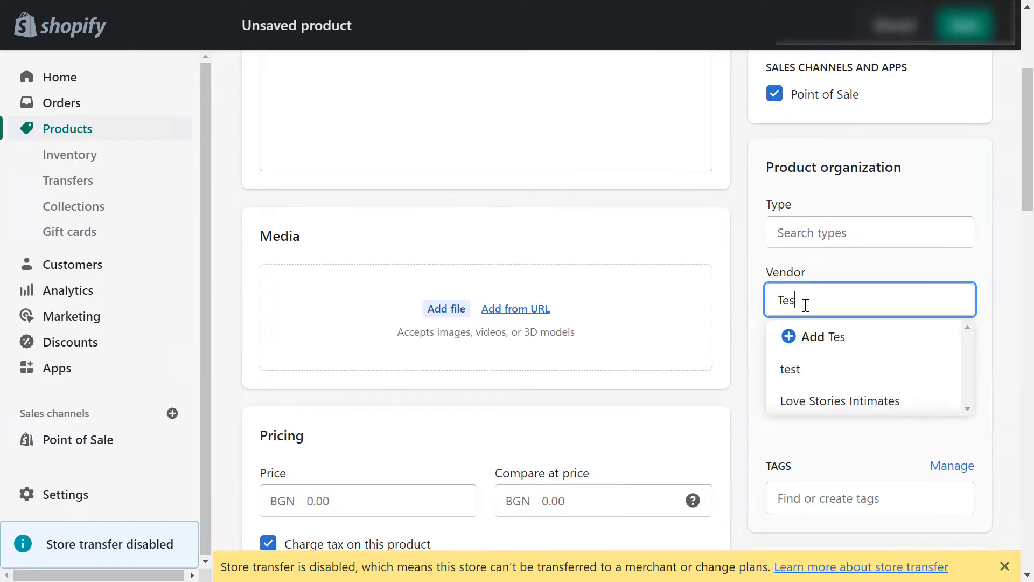
pyautogui.press('BackSpace')
pyautogui.write('vendor')
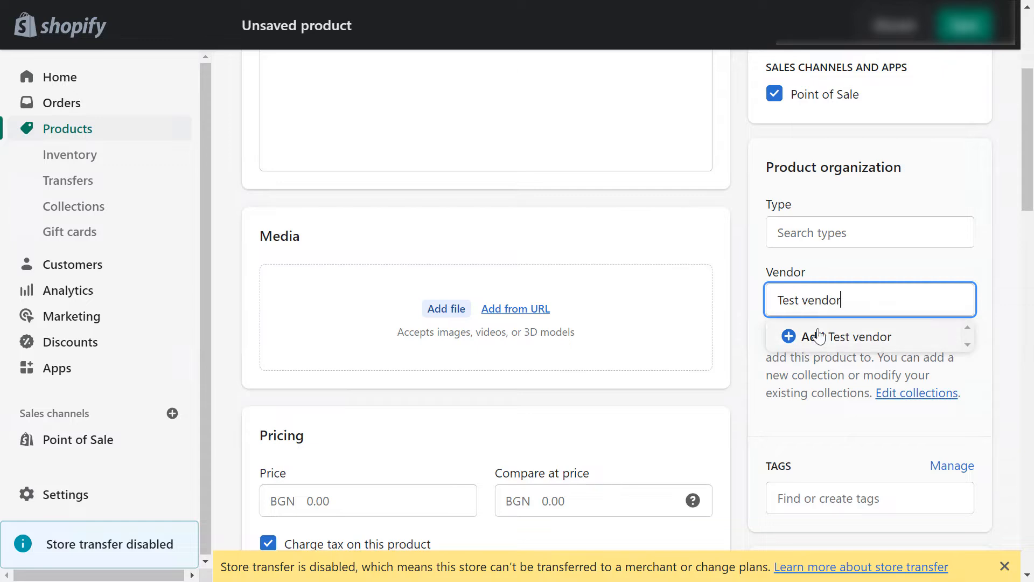
pyautogui.click(819, 336)
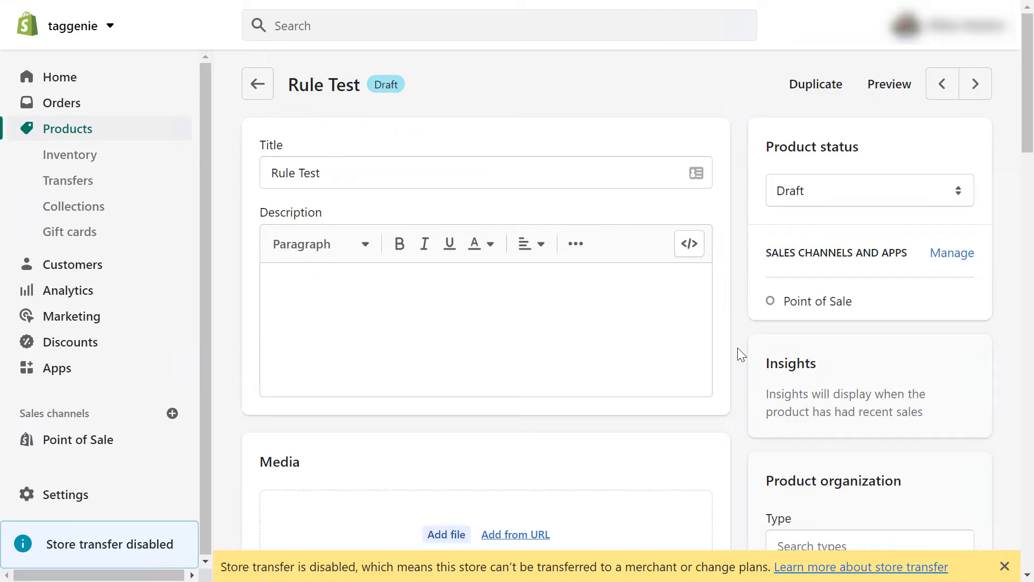
# Step: Check that the product's Tags box shows brand_TEST VENDOR
pyautogui.scroll(-5, 738, 348)
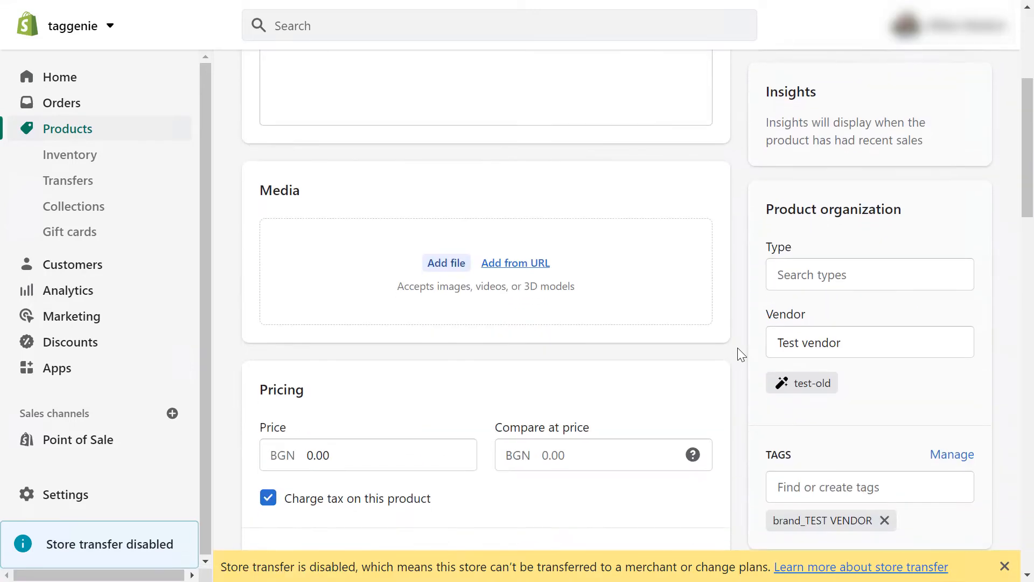
pyautogui.scroll(-4, 738, 350)
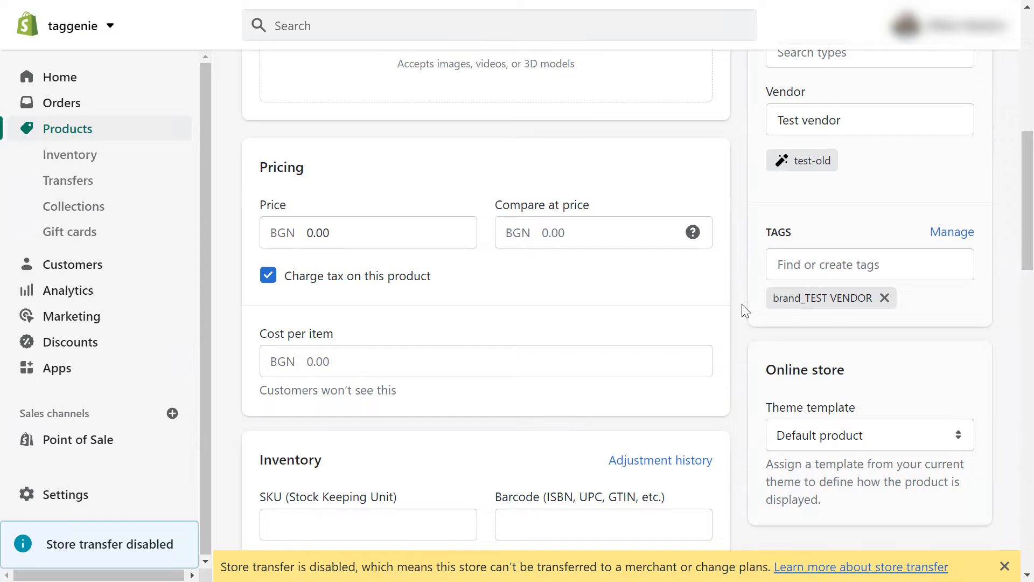
pyautogui.scroll(10, 744, 310)
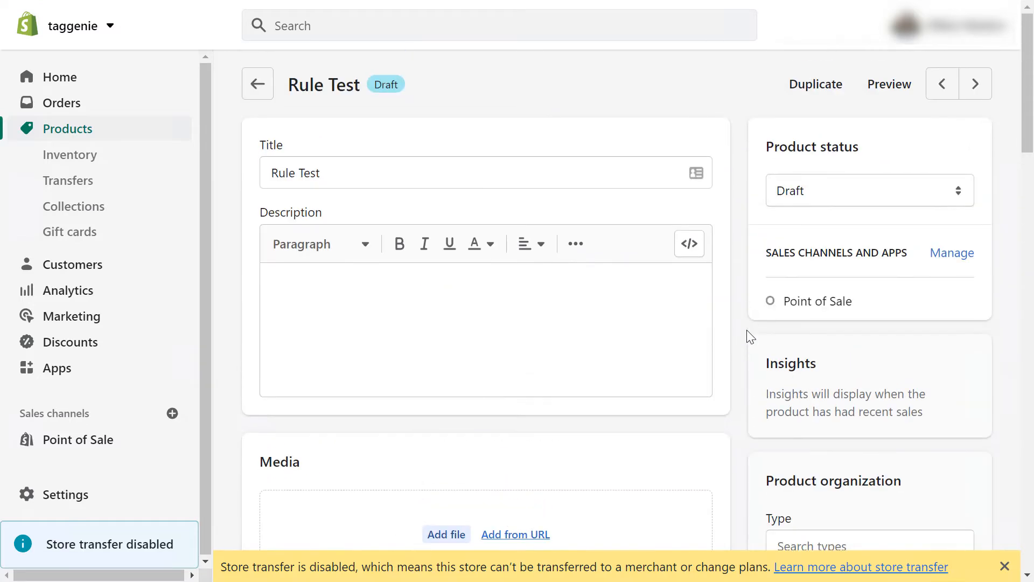
pyautogui.scroll(-9, 750, 336)
pyautogui.doubleClick(789, 297)
pyautogui.moveTo(790, 297); pyautogui.dragTo(769, 314)
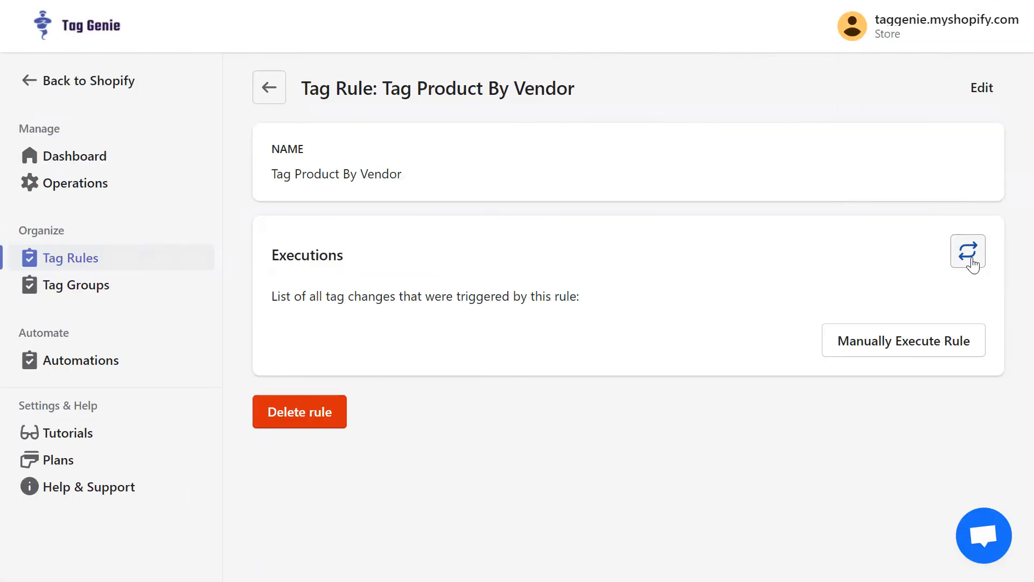
# Step: Reload the rule's executions in Tag Genie and move to the closing Thank you slide
pyautogui.click(973, 257)
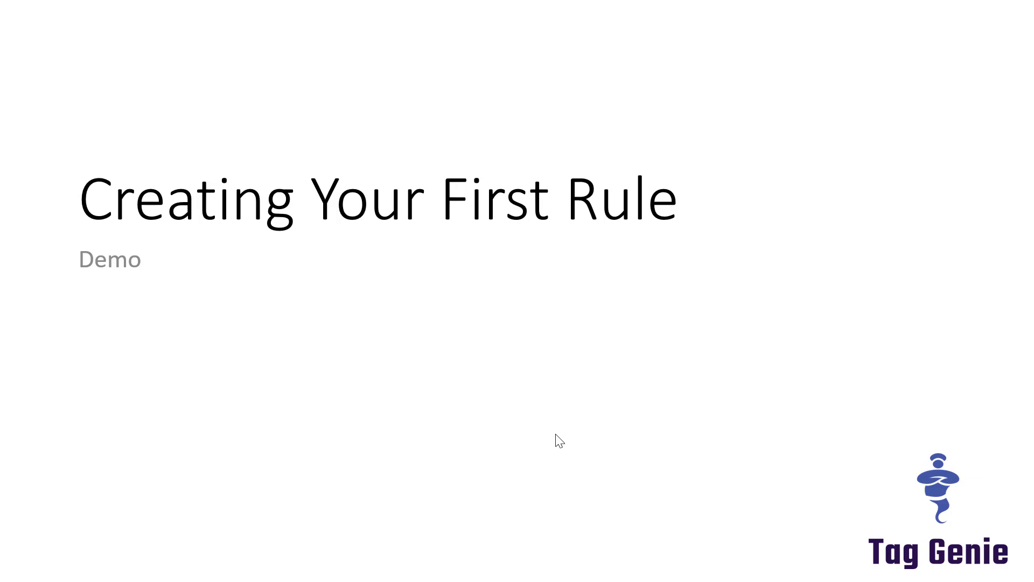
pyautogui.click(556, 435)
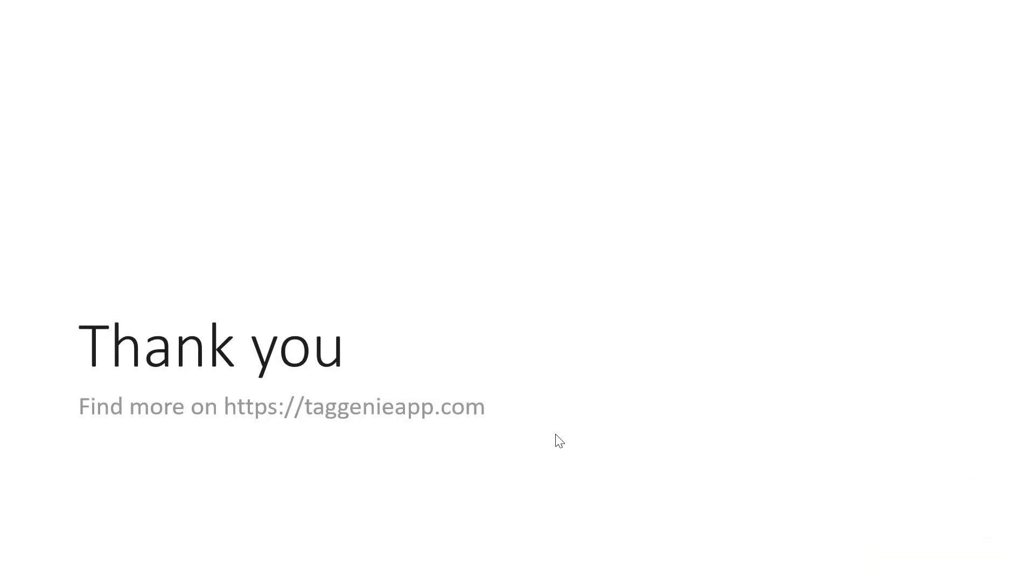